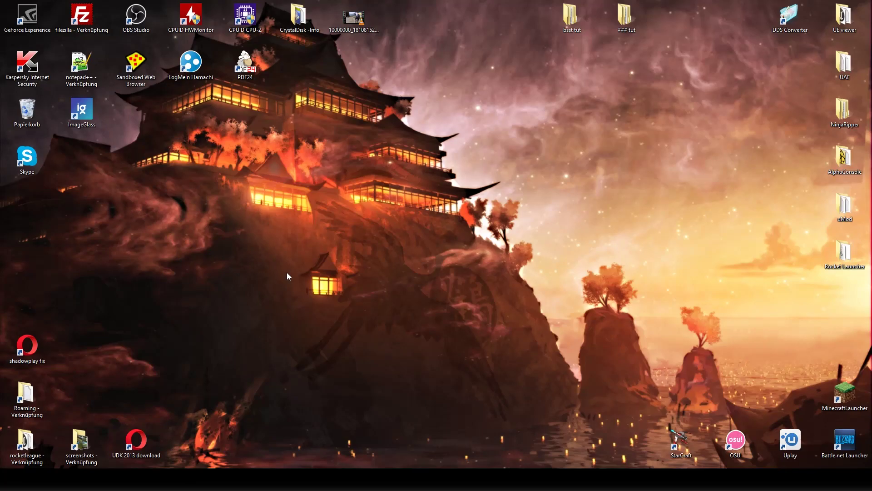
pyautogui.moveTo(552, 427); pyautogui.dragTo(196, 161)
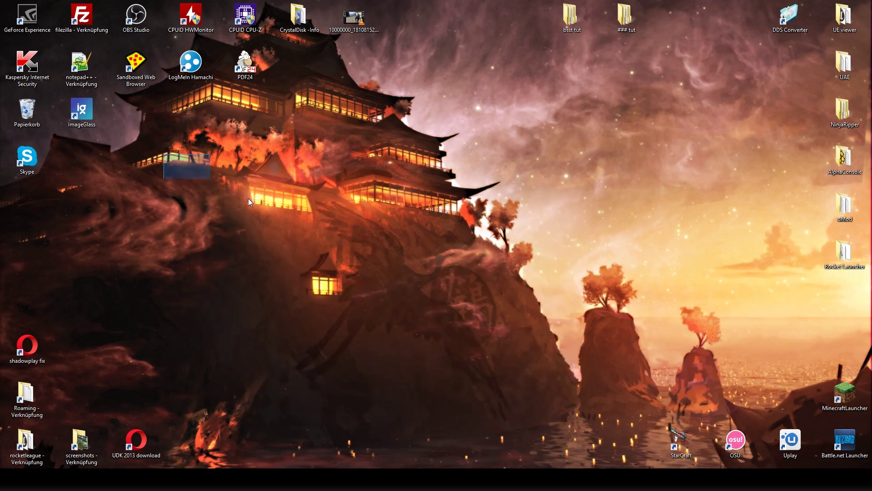
pyautogui.moveTo(248, 198); pyautogui.dragTo(192, 168)
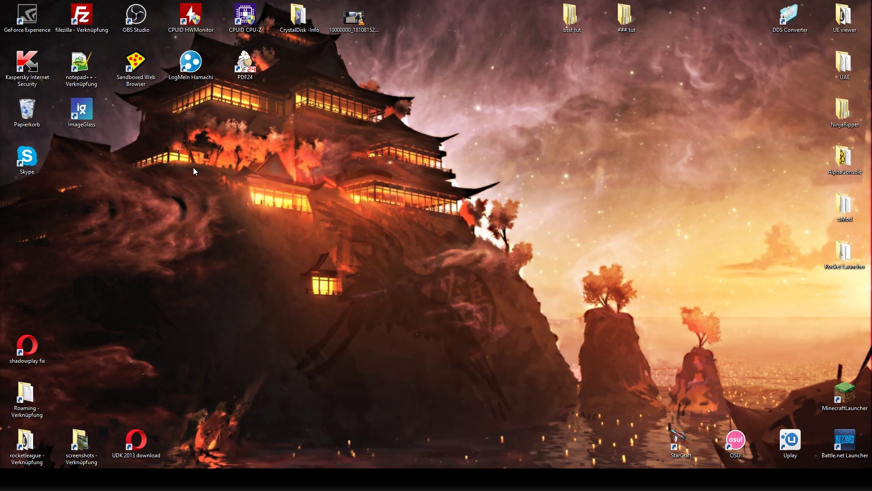
pyautogui.moveTo(162, 140); pyautogui.dragTo(187, 165)
pyautogui.moveTo(537, 433); pyautogui.dragTo(214, 182)
pyautogui.moveTo(216, 147); pyautogui.dragTo(542, 440)
pyautogui.moveTo(505, 373); pyautogui.dragTo(395, 303)
# Step: Launch Rocket League through Steam
pyautogui.click(782, 480)
pyautogui.rightClick(790, 423)
pyautogui.click(811, 295)
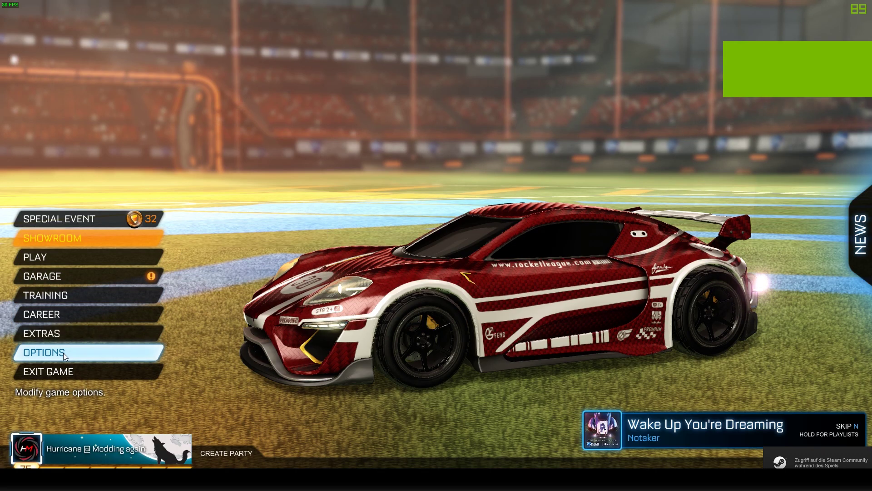
# Step: Open the game's video options and set World Detail to Performance
pyautogui.click(59, 353)
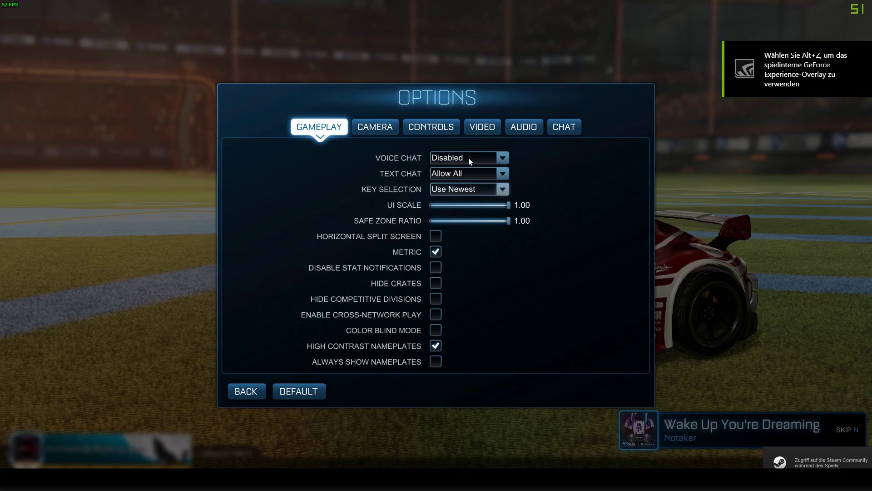
pyautogui.click(483, 127)
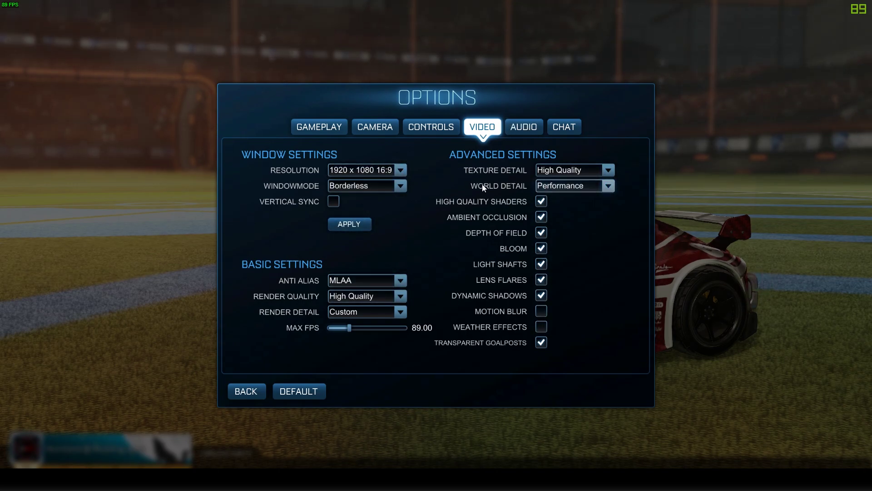
pyautogui.click(566, 185)
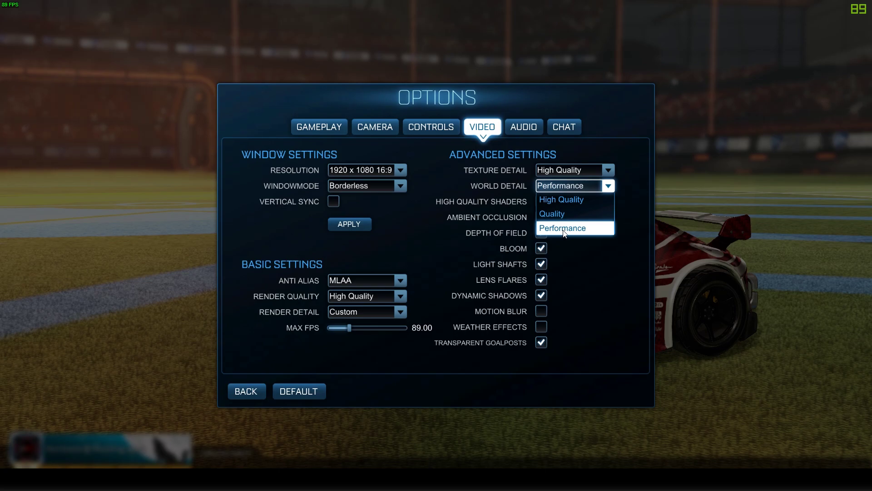
pyautogui.click(575, 230)
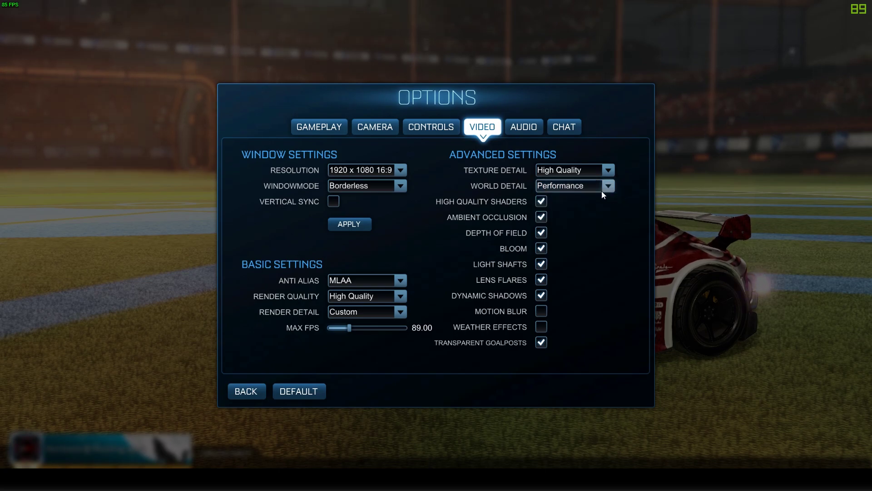
pyautogui.click(562, 187)
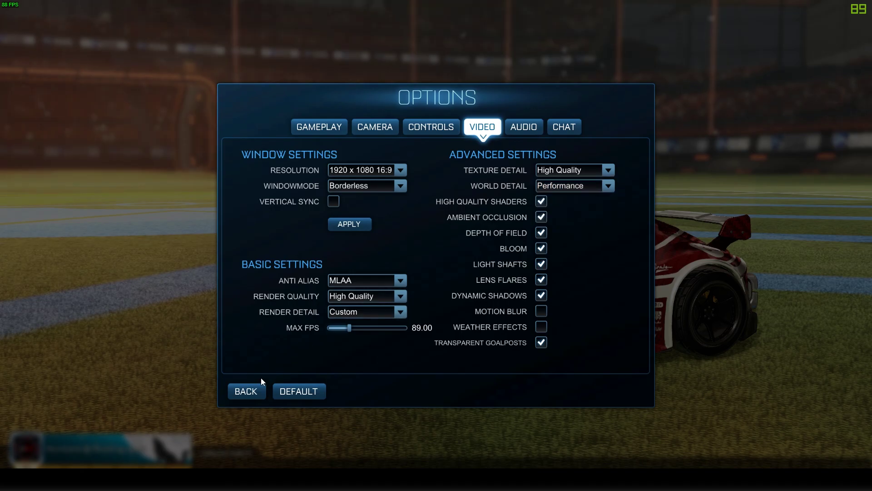
# Step: Leave the options and quit Rocket League, confirming the exit
pyautogui.click(255, 391)
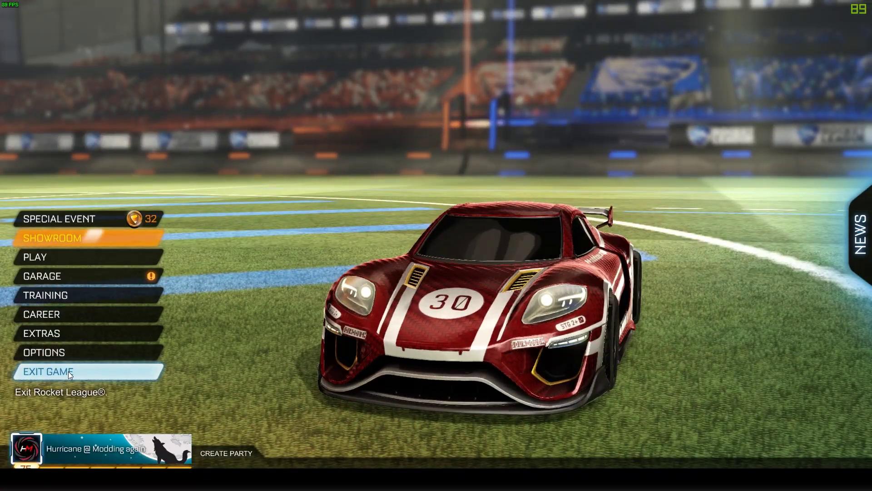
pyautogui.click(69, 372)
pyautogui.click(383, 278)
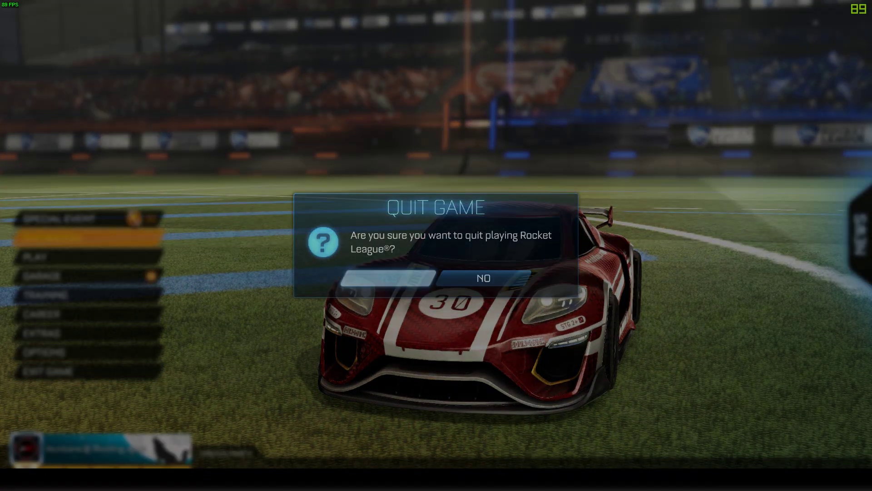
# Step: Open the uMod folder on the desktop and copy the d3d9.dll file
pyautogui.doubleClick(844, 204)
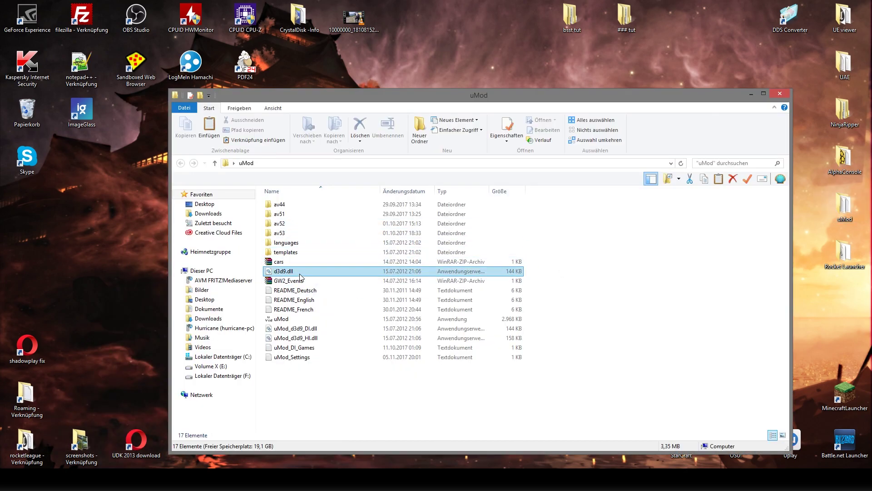
pyautogui.click(300, 299)
pyautogui.click(287, 271)
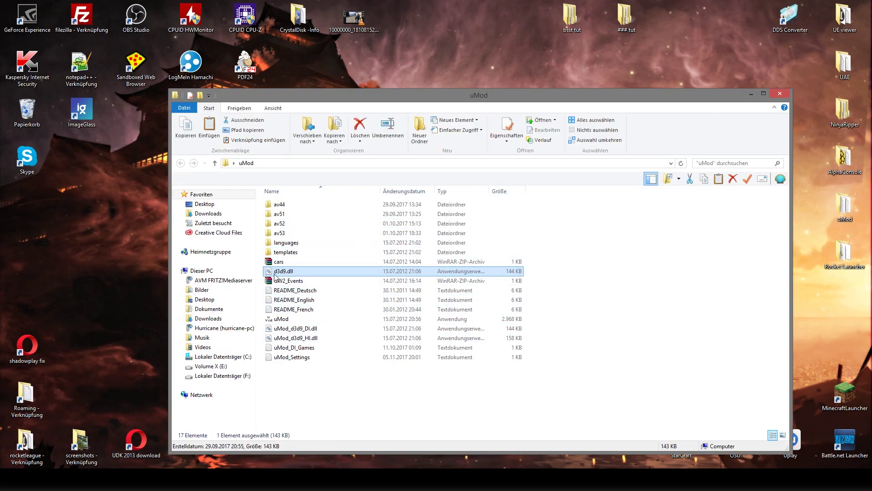
pyautogui.rightClick(309, 272)
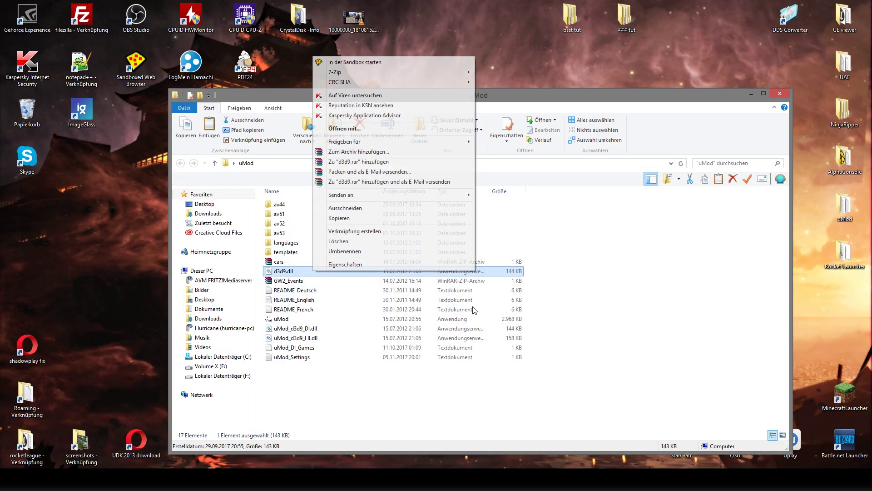
pyautogui.click(345, 219)
pyautogui.click(564, 293)
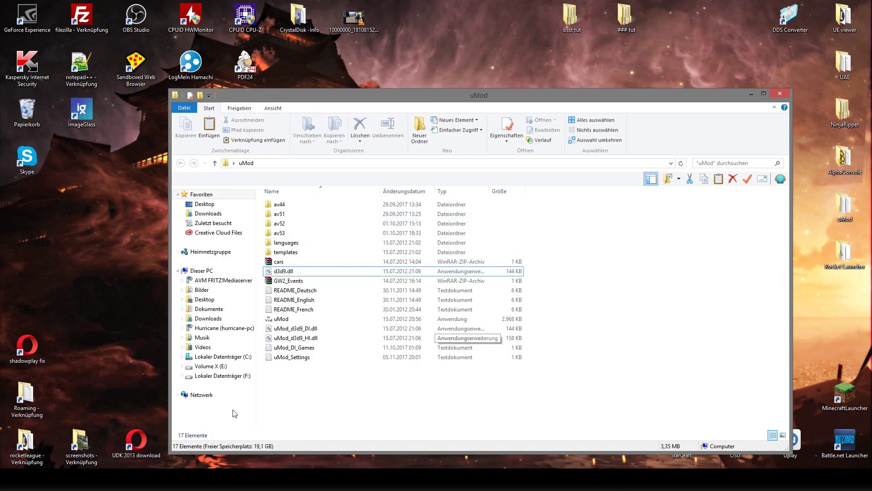
# Step: Open the rocketleague installation's Binaries\Win32 folder and paste d3d9.dll into it
pyautogui.click(38, 451)
pyautogui.doubleClick(38, 451)
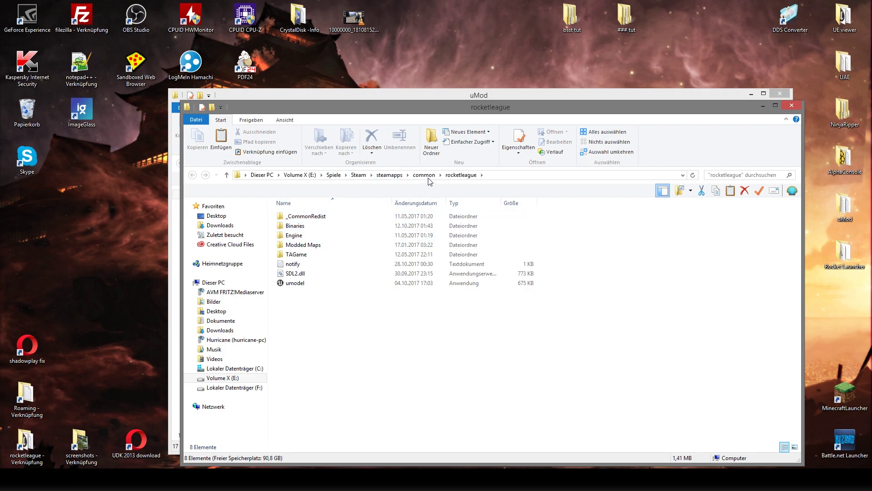
pyautogui.click(323, 227)
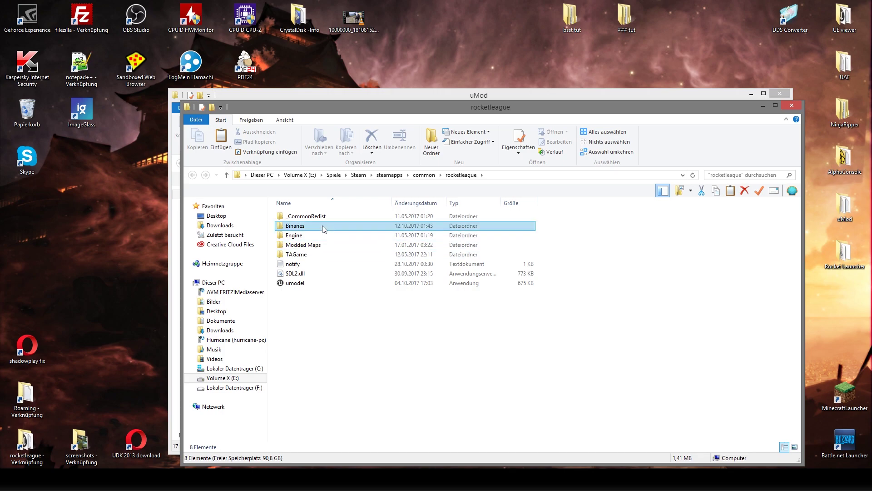
pyautogui.doubleClick(322, 226)
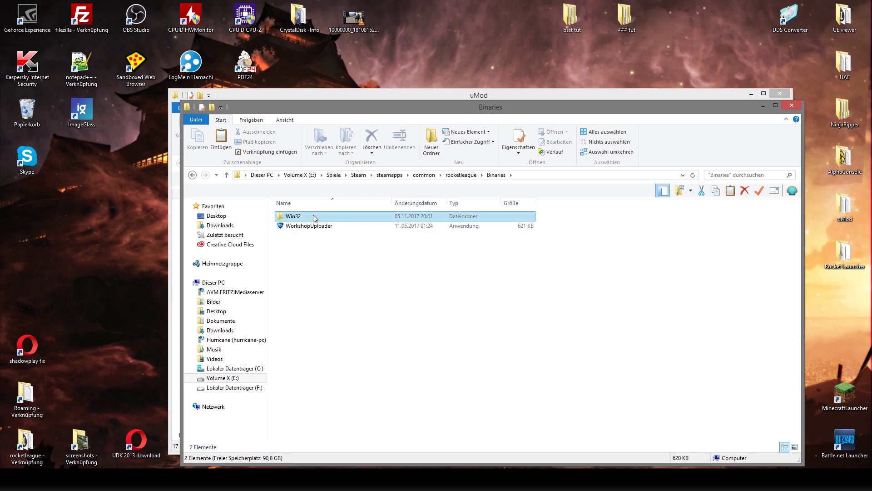
pyautogui.doubleClick(313, 216)
pyautogui.moveTo(797, 207); pyautogui.dragTo(769, 189)
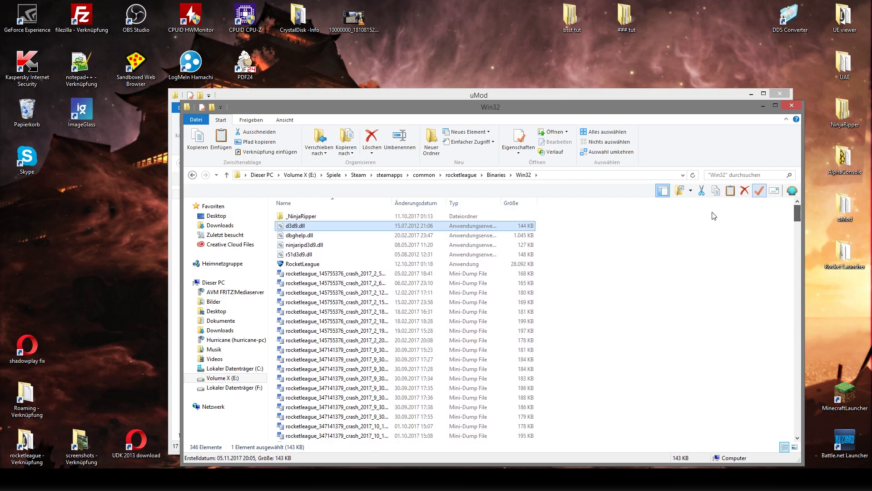
pyautogui.click(309, 227)
pyautogui.click(470, 297)
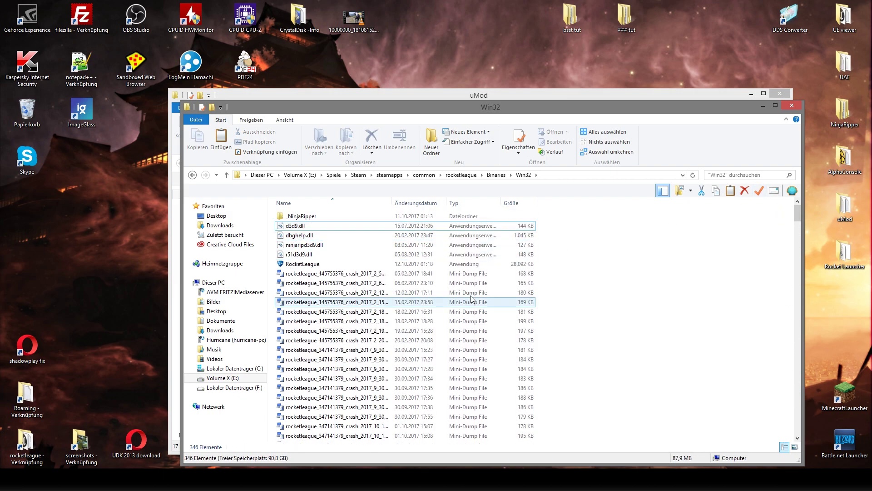
pyautogui.click(471, 293)
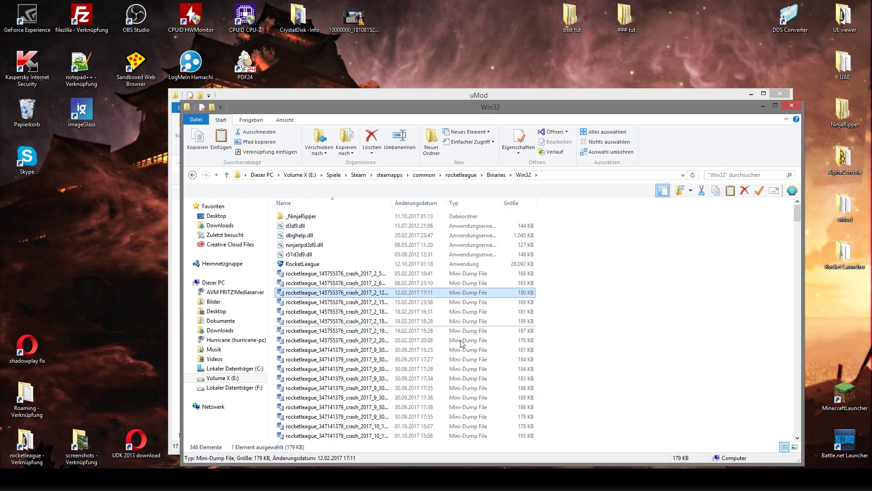
pyautogui.click(634, 293)
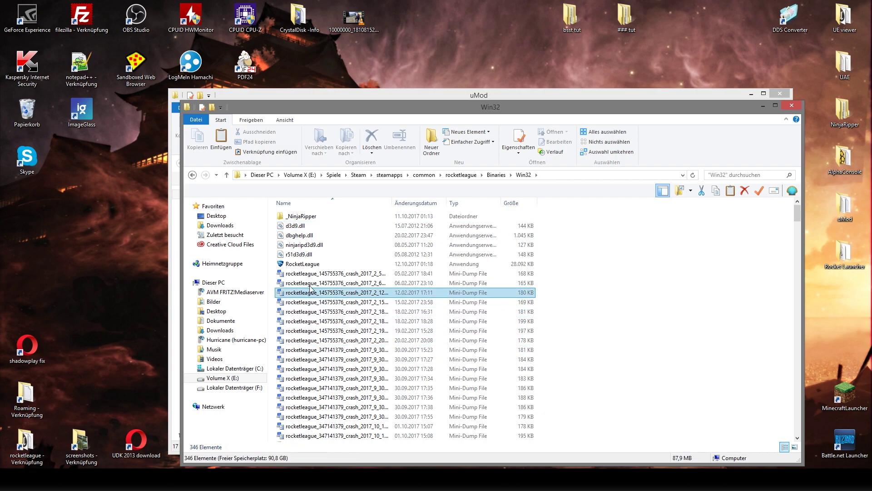
pyautogui.scroll(-8, 389, 318)
pyautogui.scroll(8, 389, 318)
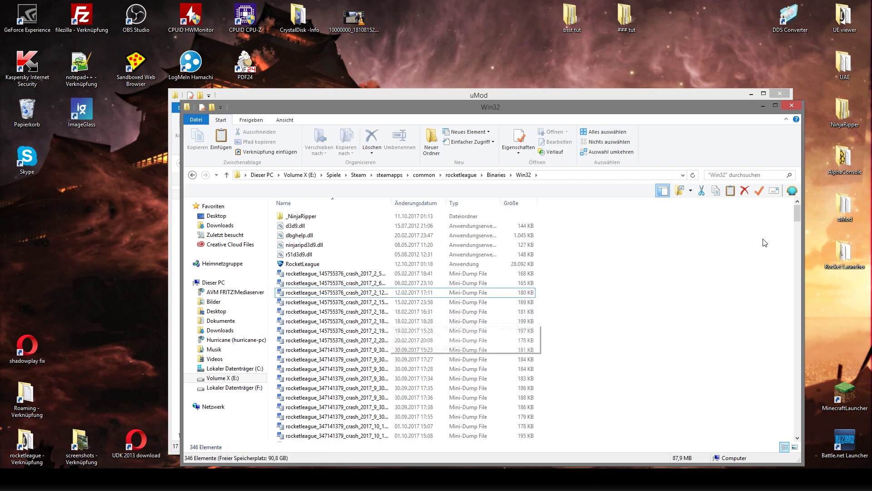
pyautogui.moveTo(800, 215); pyautogui.dragTo(675, 252)
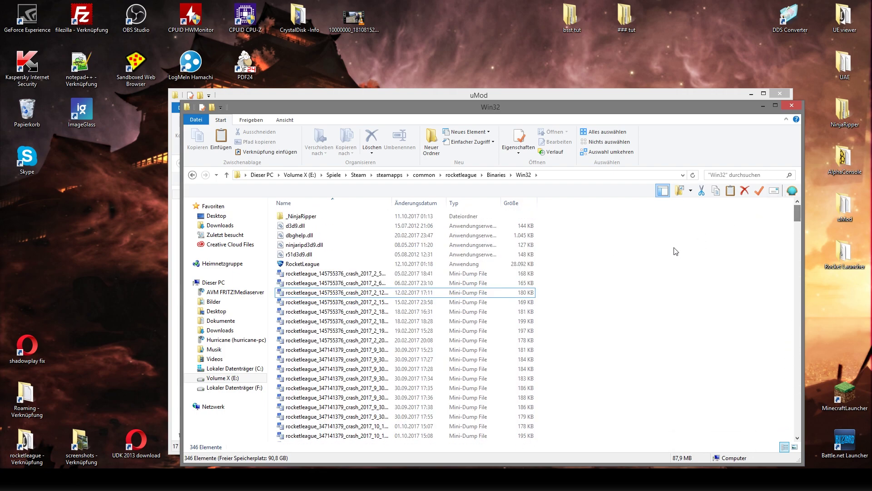
# Step: Minimize the Win32 folder, start uMod and add the RocketLeague binary from Binaries\Win32 as a game
pyautogui.click(764, 106)
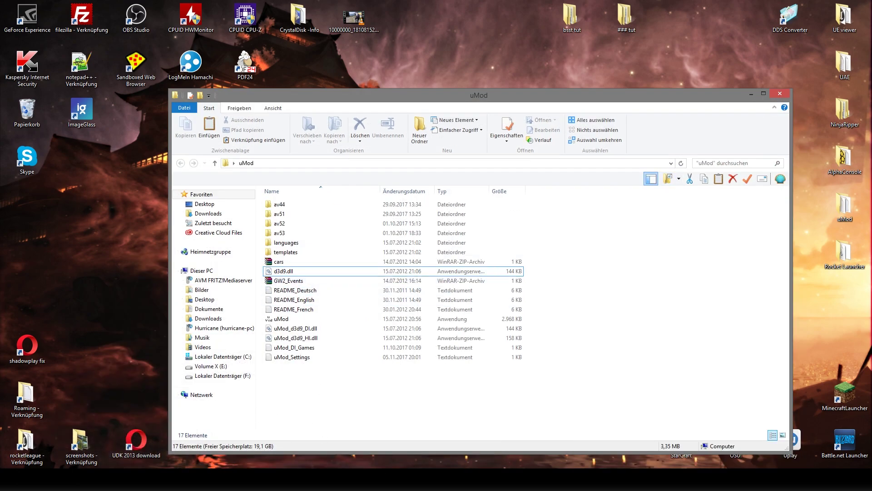
pyautogui.moveTo(303, 119); pyautogui.dragTo(383, 116)
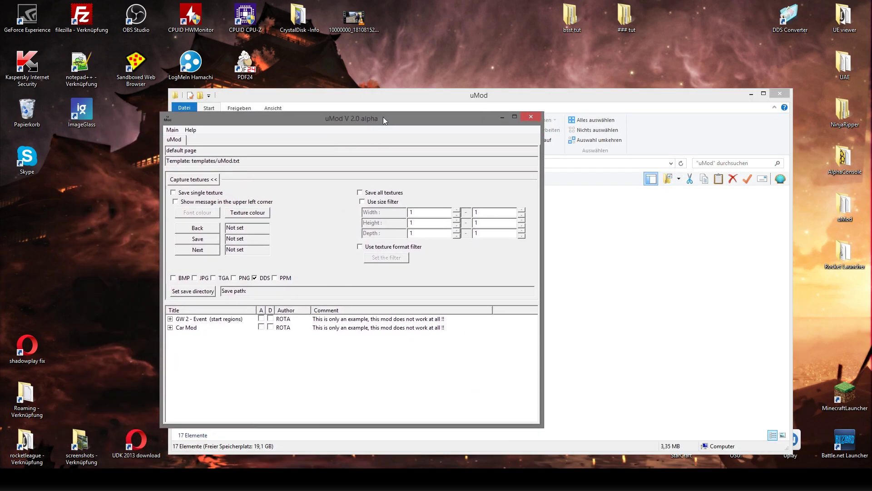
pyautogui.click(171, 129)
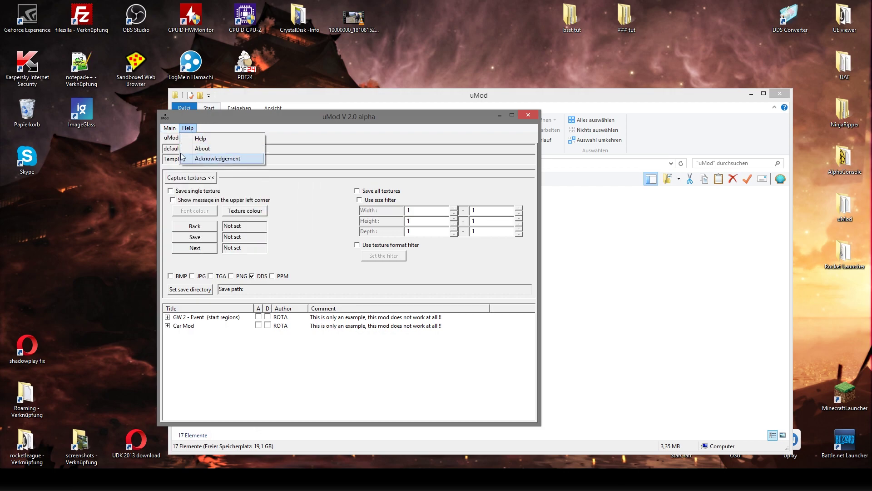
pyautogui.click(186, 162)
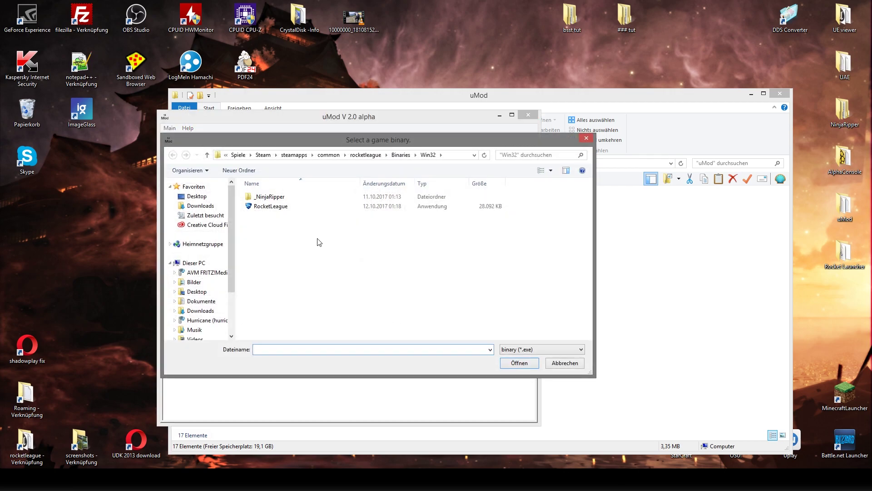
pyautogui.click(268, 206)
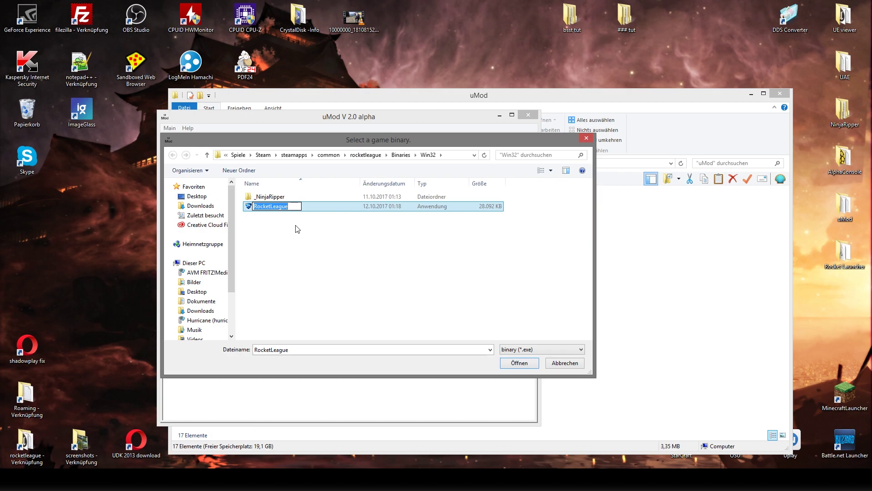
pyautogui.click(519, 362)
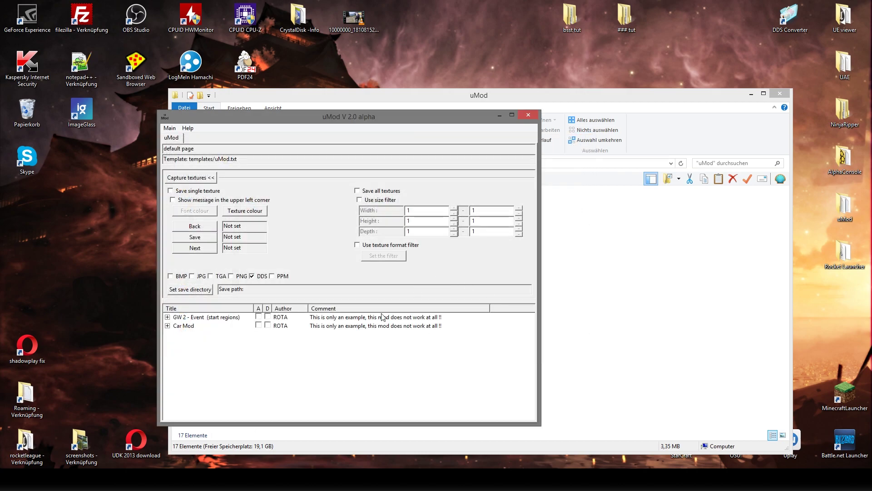
pyautogui.click(169, 128)
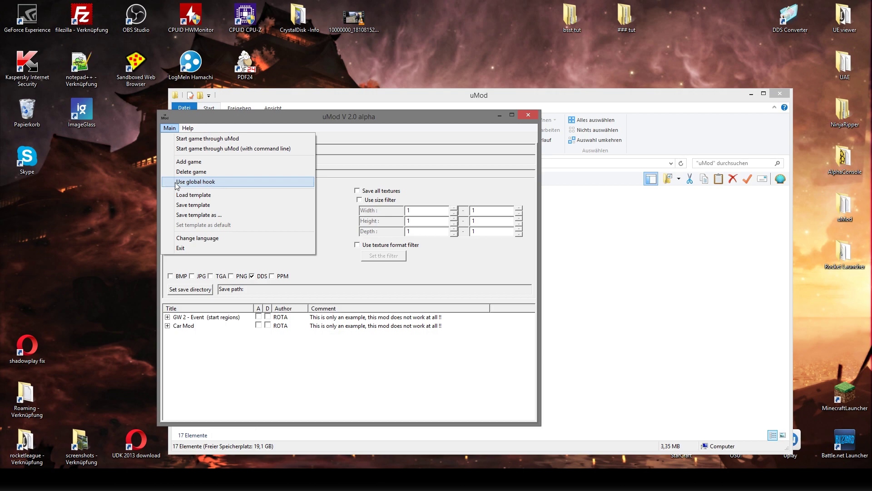
pyautogui.click(338, 353)
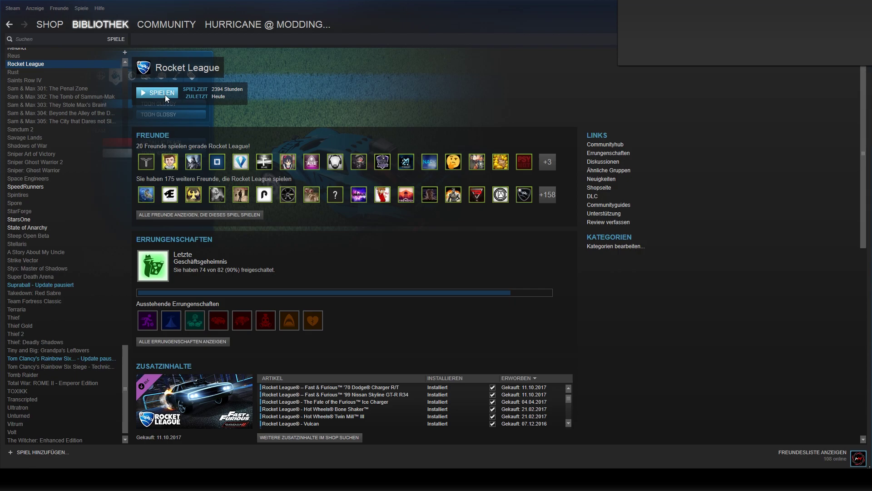
# Step: Start Rocket League from the Steam library and open its video options
pyautogui.click(165, 94)
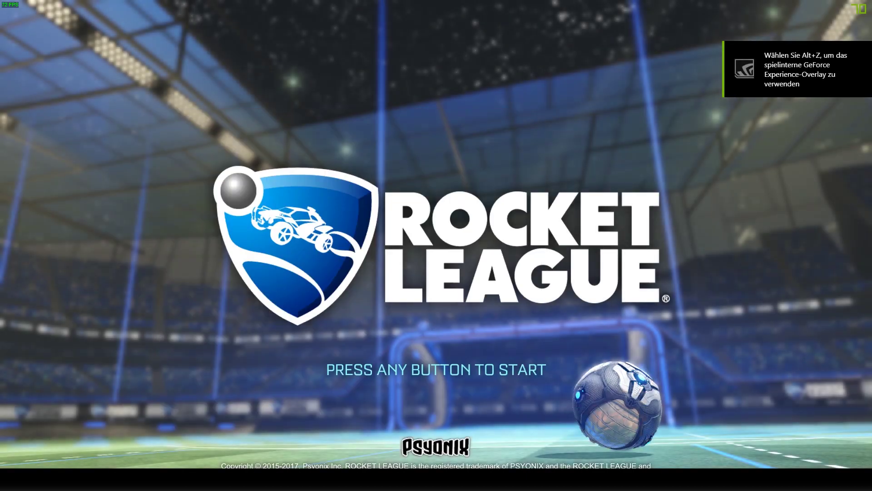
pyautogui.click(320, 260)
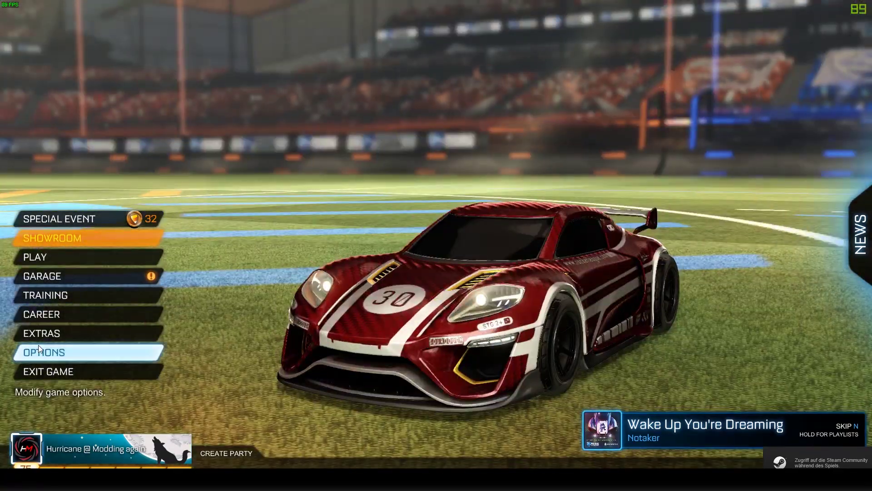
pyautogui.click(38, 345)
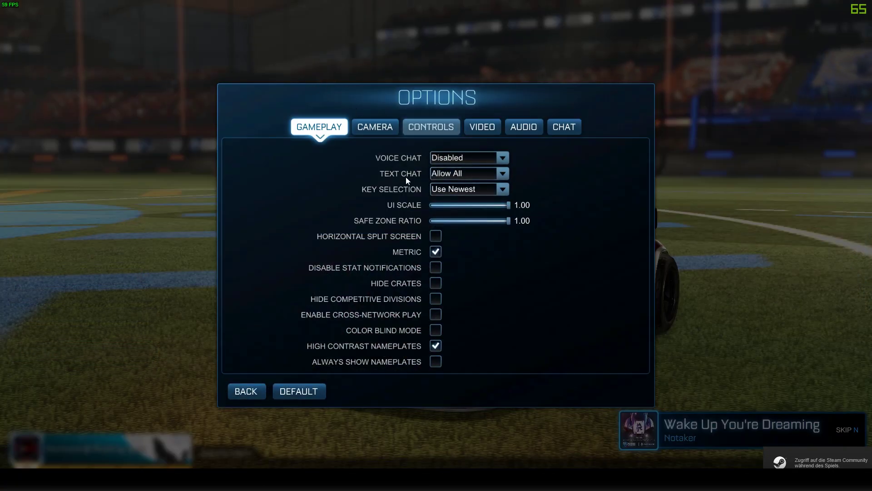
pyautogui.click(377, 127)
pyautogui.click(482, 127)
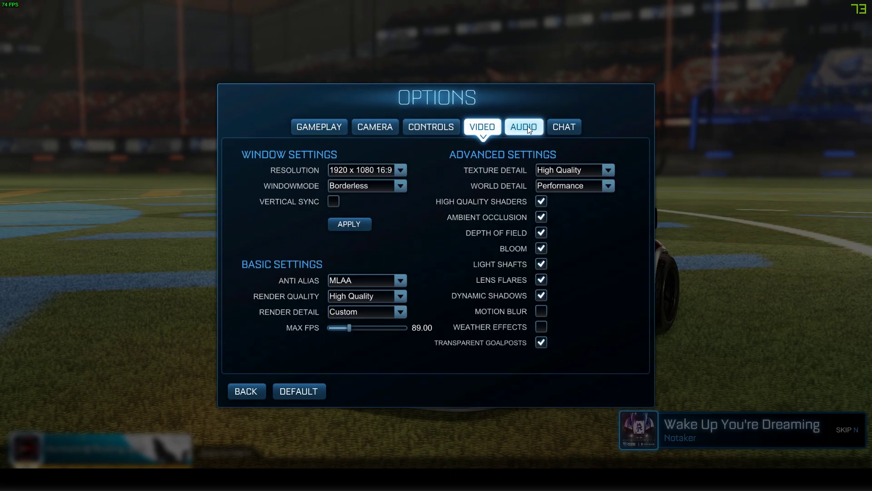
# Step: Look through the audio, chat and controls options of Rocket League and return to the video settings
pyautogui.click(527, 126)
pyautogui.click(564, 127)
pyautogui.click(430, 127)
pyautogui.click(481, 127)
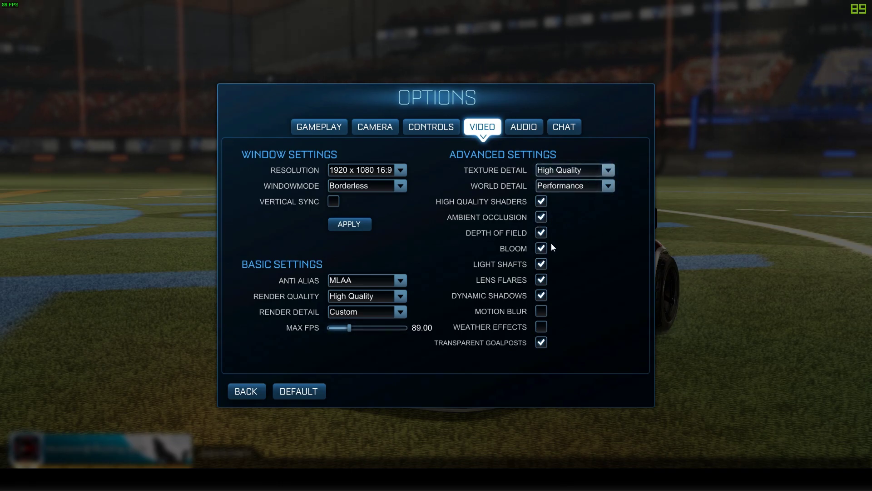
pyautogui.click(582, 194)
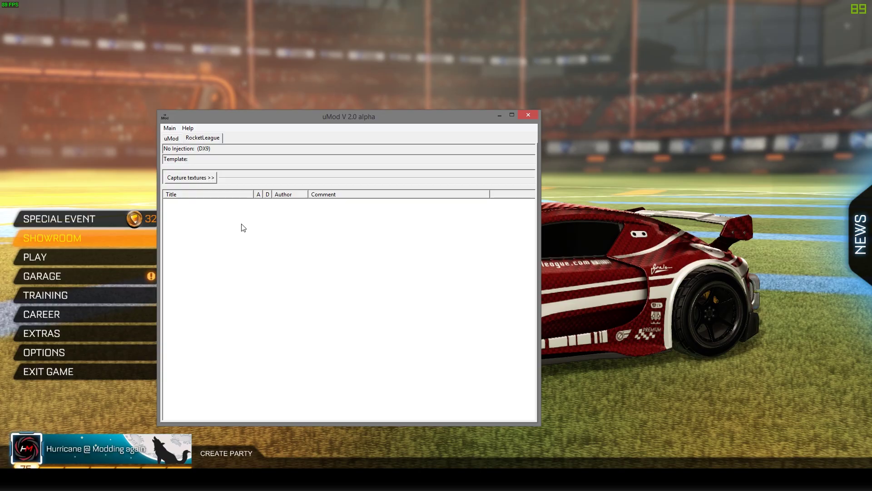
# Step: Inspect the car with its original decal from several angles on the Rocket League main menu
pyautogui.click(840, 196)
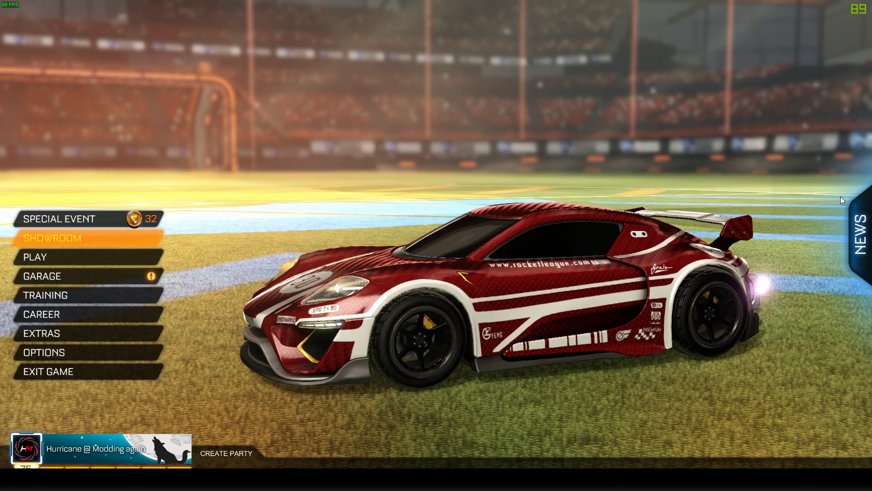
pyautogui.moveTo(841, 196); pyautogui.dragTo(566, 295)
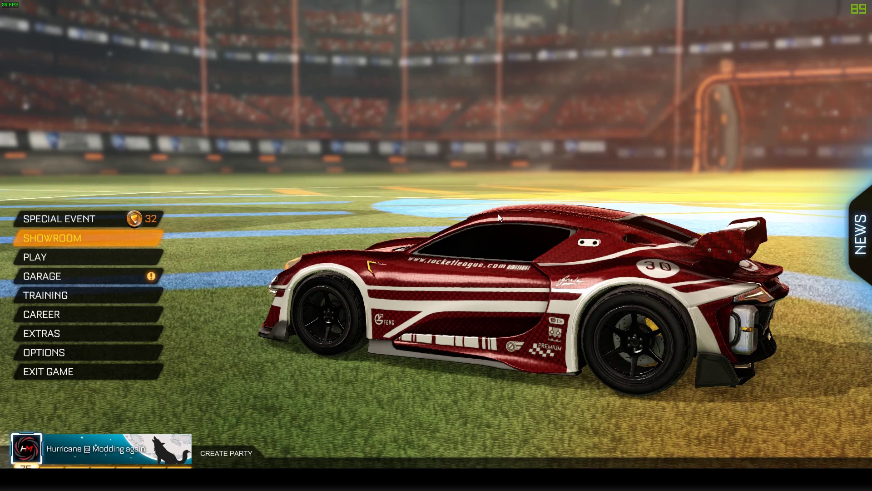
pyautogui.moveTo(498, 213); pyautogui.dragTo(506, 146)
# Step: Switch to uMod and add the .dds textures from the Porsche GT3 RS R decal folder to the RocketLeague page
pyautogui.hotkey('alt', 'Tab')
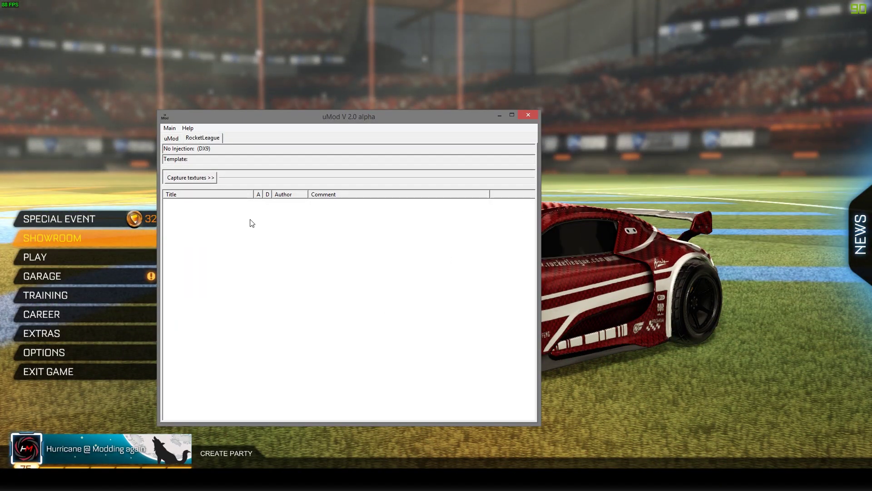
pyautogui.moveTo(110, 479)
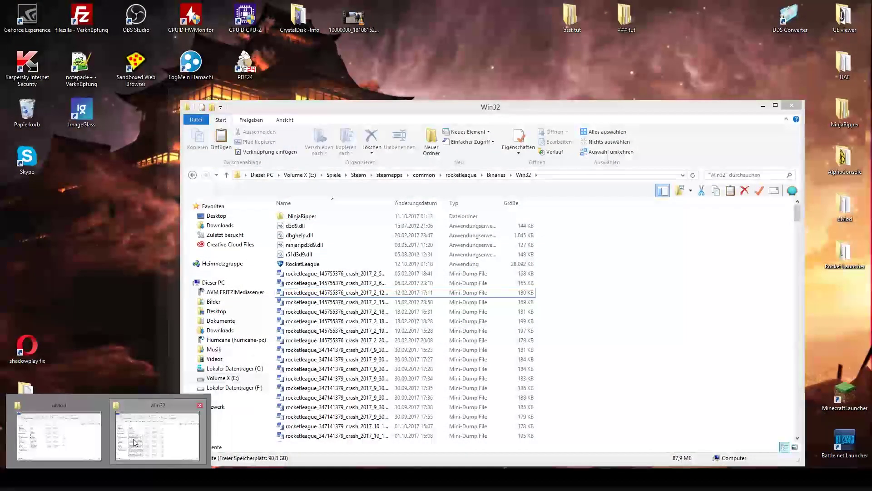
pyautogui.click(70, 436)
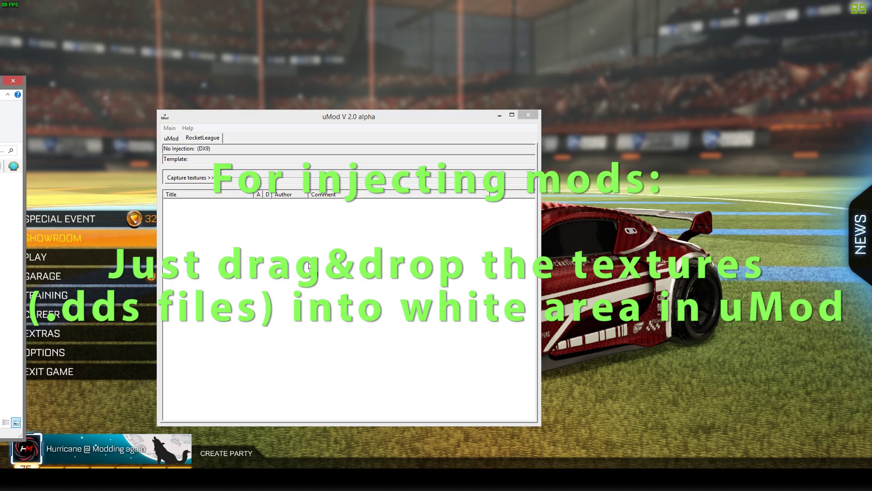
pyautogui.moveTo(343, 262); pyautogui.dragTo(344, 264)
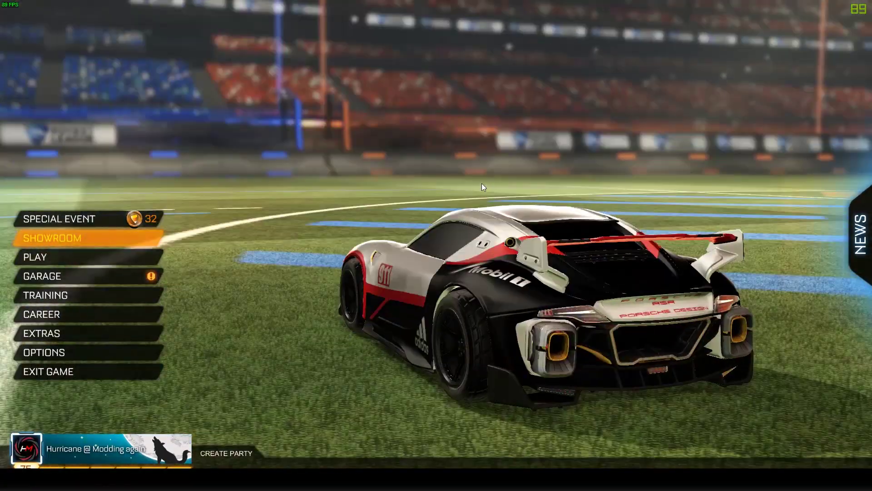
# Step: Start free play training in the DFH Stadium arena in Rocket League and drive the car forward
pyautogui.click(90, 296)
pyautogui.click(477, 273)
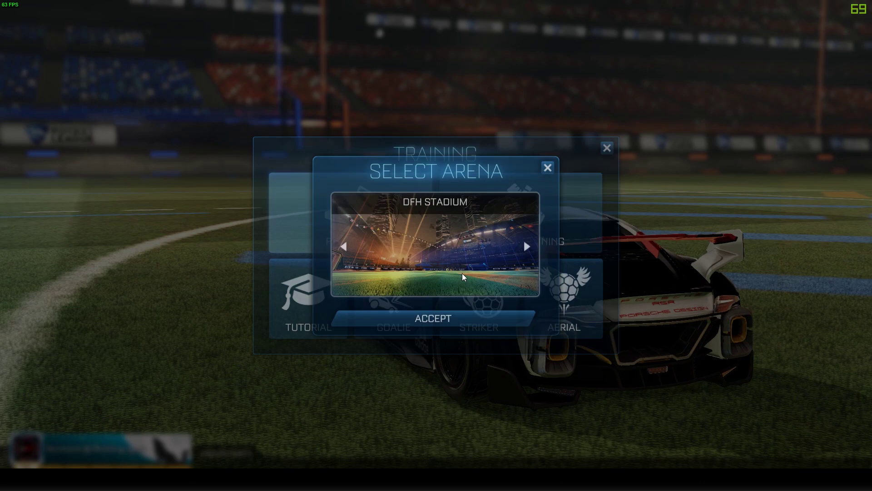
pyautogui.click(478, 319)
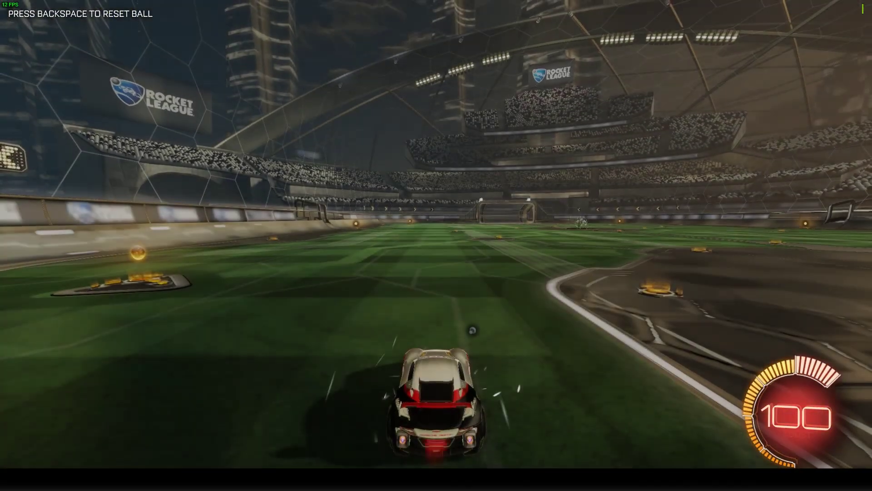
pyautogui.press('w')
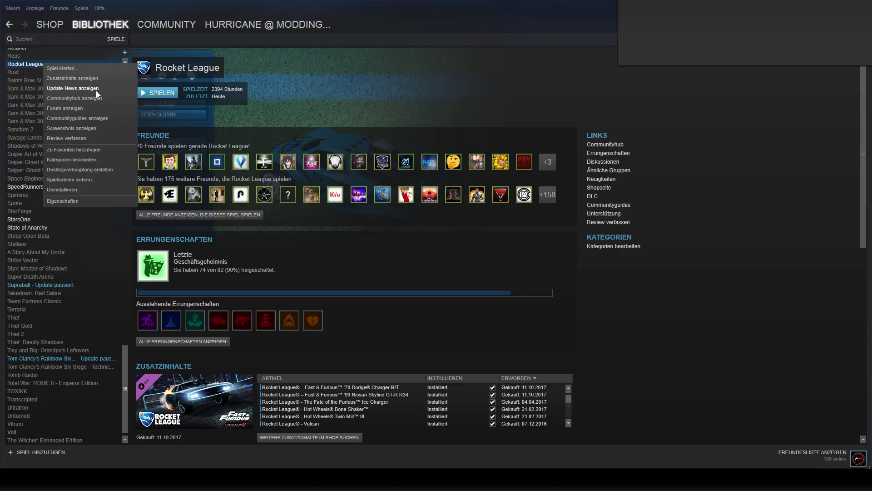
# Step: Set Rocket League's launch options in its Steam properties to "-nomovie -nostartup" and accept them
pyautogui.click(63, 200)
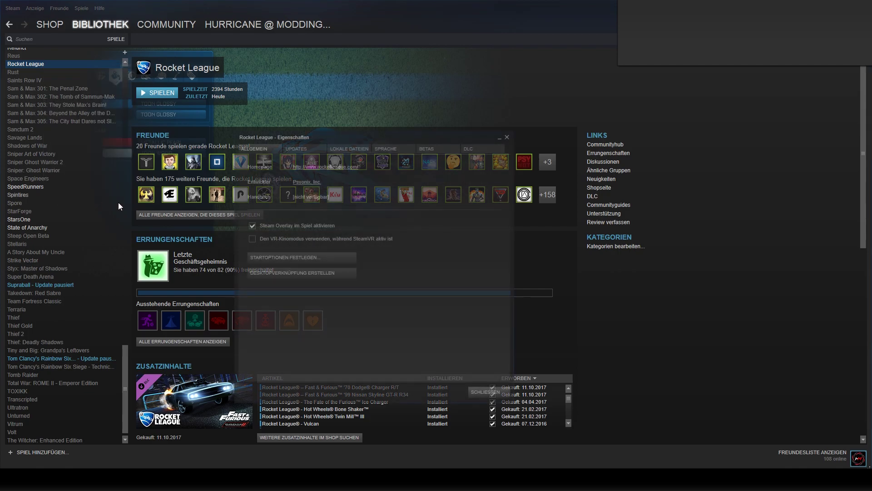
pyautogui.click(271, 258)
pyautogui.moveTo(413, 217); pyautogui.dragTo(425, 259)
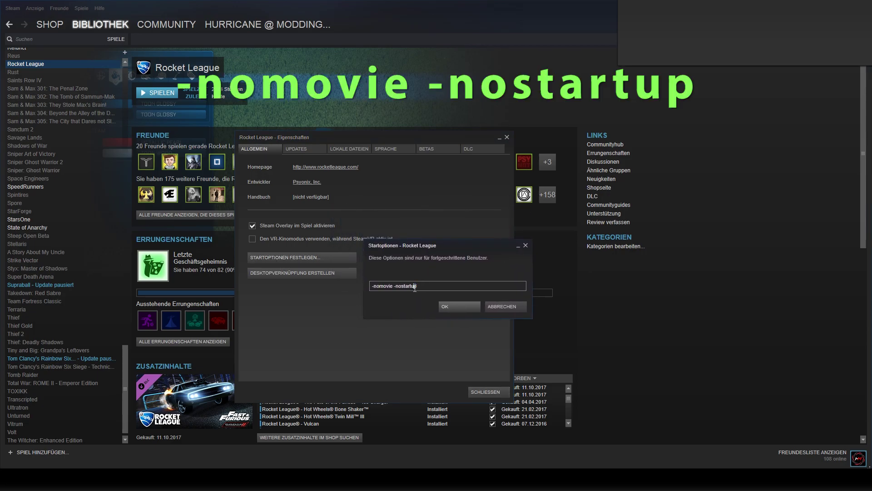
pyautogui.moveTo(373, 288); pyautogui.dragTo(377, 286)
pyautogui.click(448, 305)
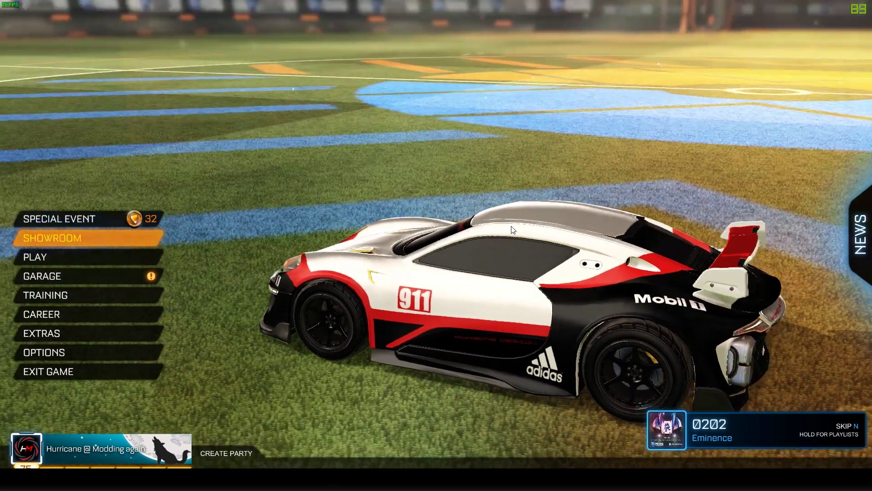
# Step: Exit Rocket League and rename d3d9.dll in its Binaries\Win32 folder to moddingd3d9.dll
pyautogui.press('Escape')
pyautogui.click(384, 276)
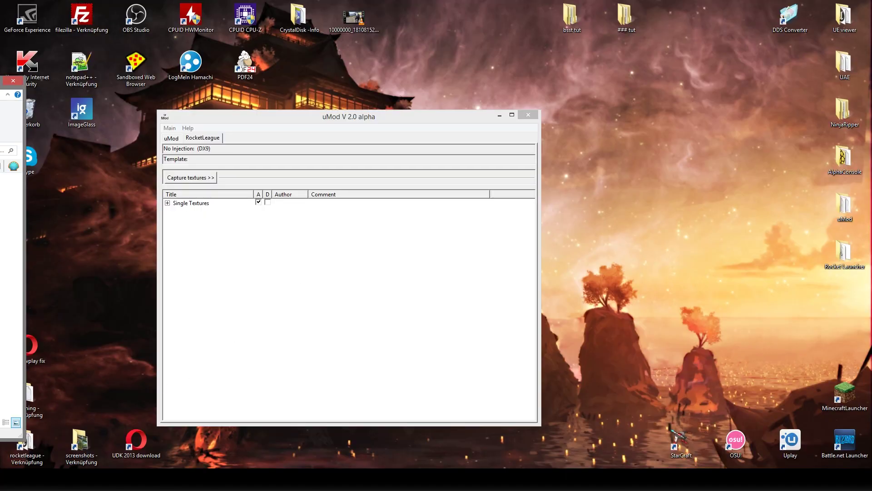
pyautogui.moveTo(108, 479)
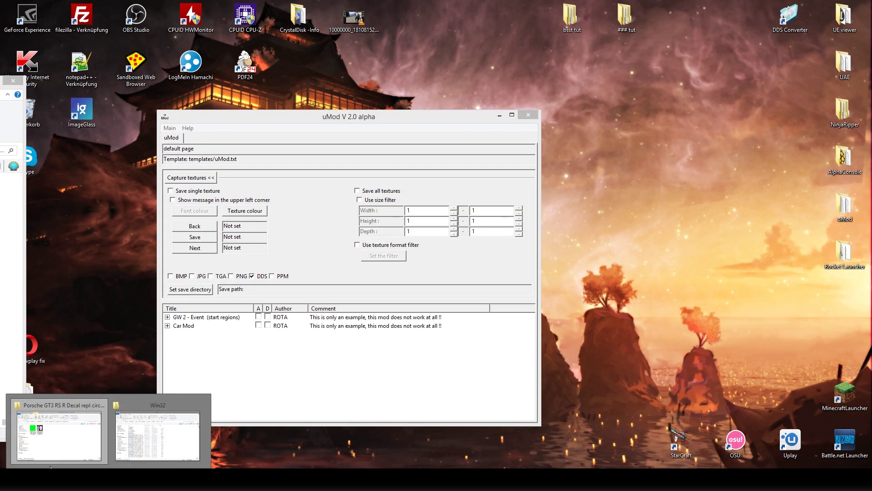
pyautogui.click(154, 439)
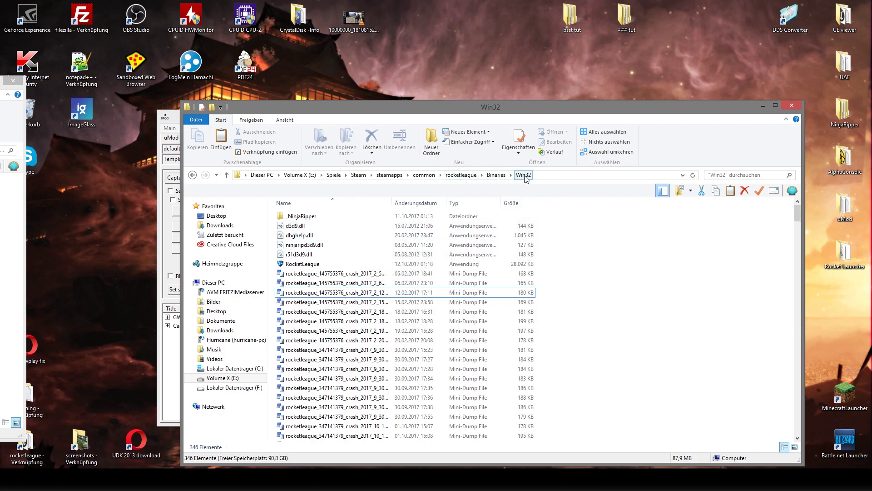
pyautogui.click(309, 226)
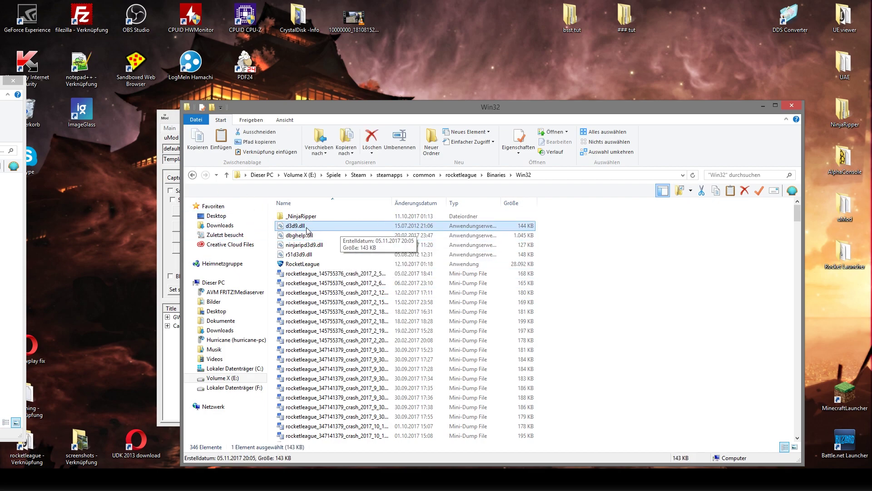
pyautogui.click(307, 228)
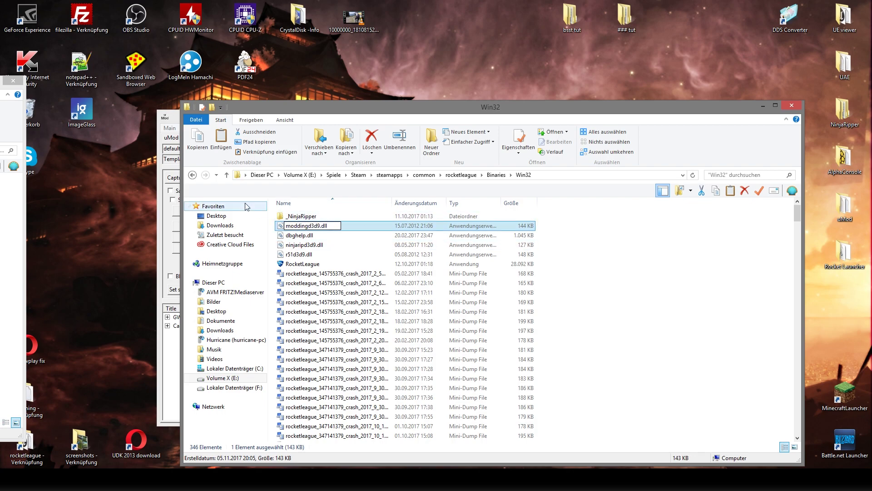
pyautogui.click(610, 255)
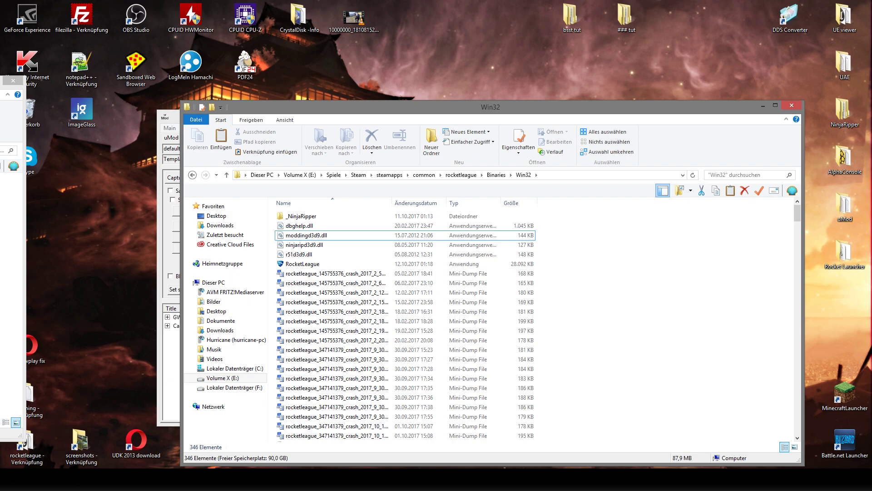
# Step: Reveal the hidden background programs to access Steam
pyautogui.click(782, 478)
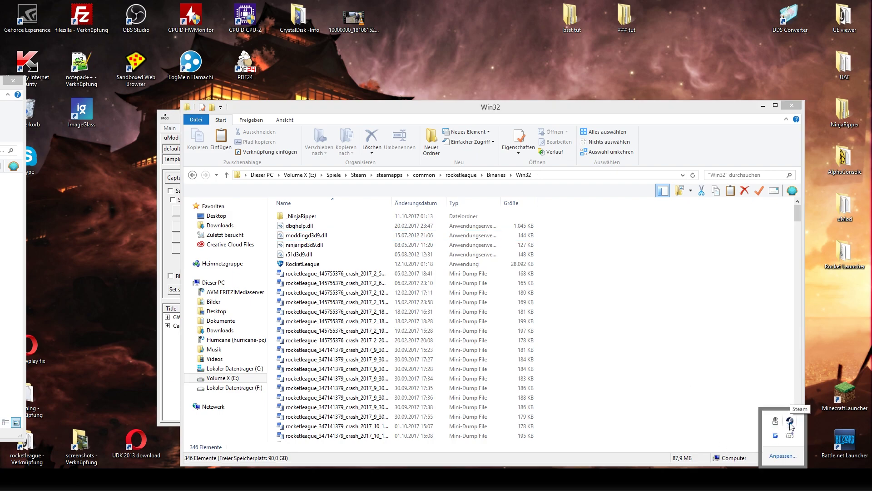